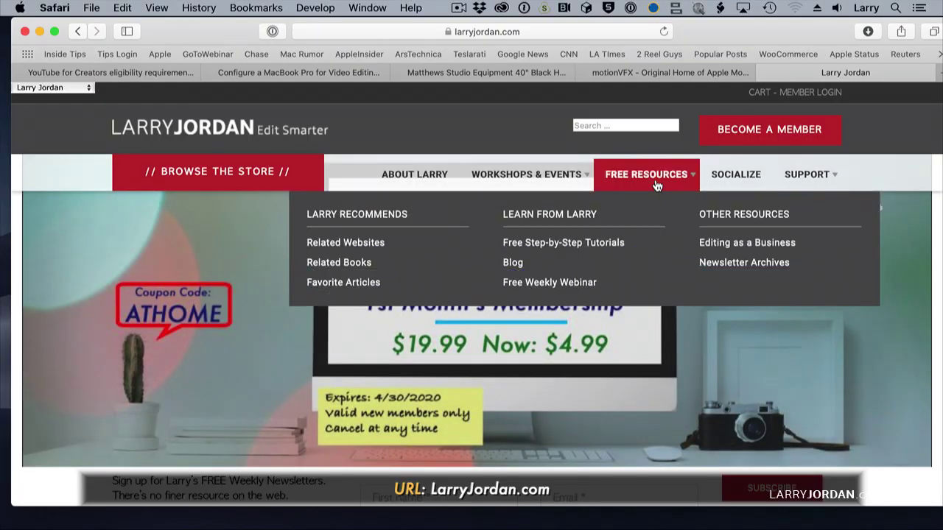
Step: Open the Free Step-by-Step Tutorials page from Free Resources on larryjordan.com
click(544, 245)
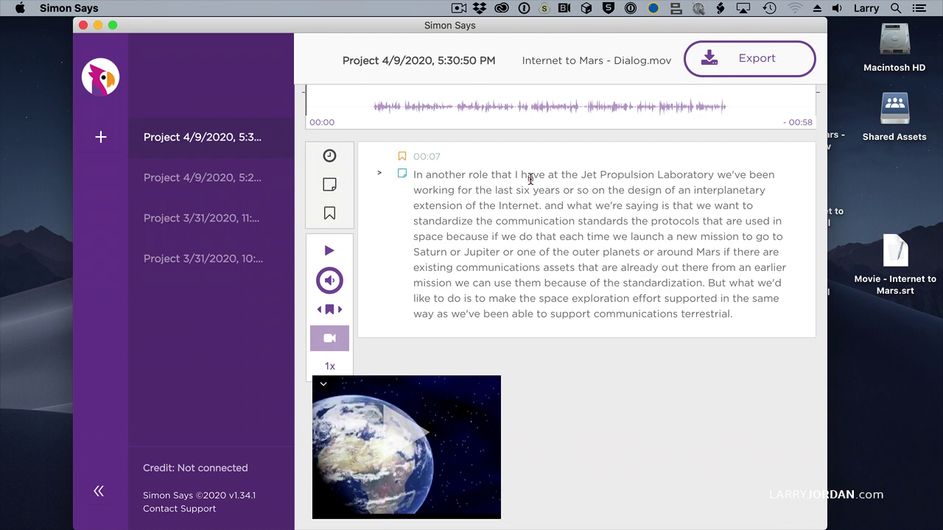
Step: Replace the lowercase 'a' after 'Internet.' with a capital 'A' so it reads 'And what'
double_click(532, 174)
click(550, 205)
key(BackSpace)
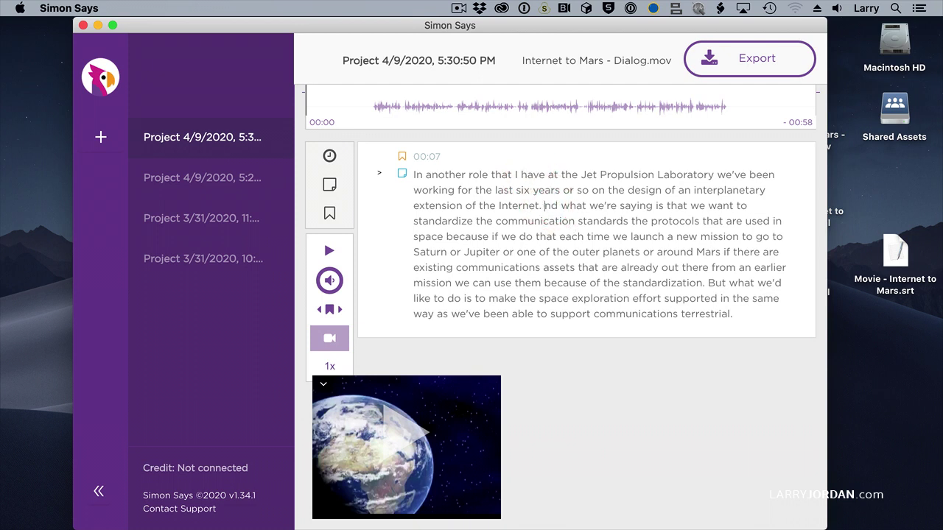
text(A)
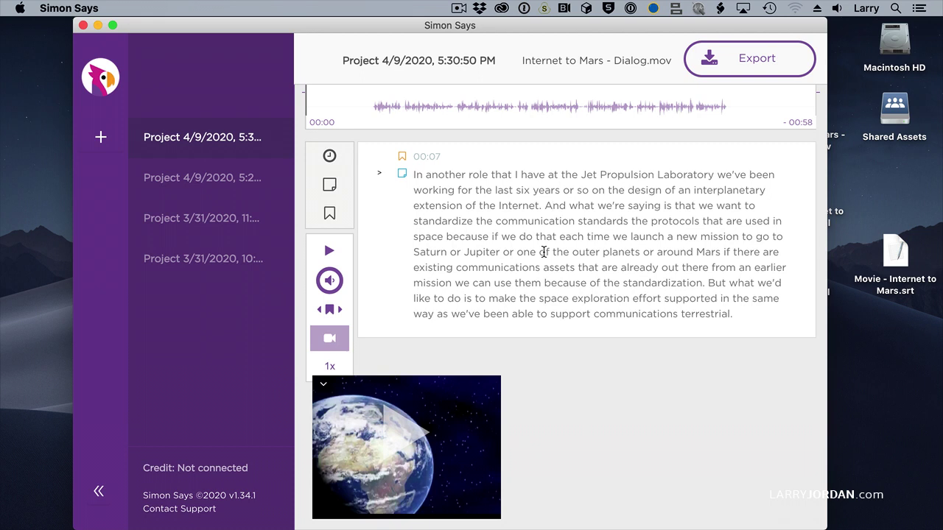
click(583, 388)
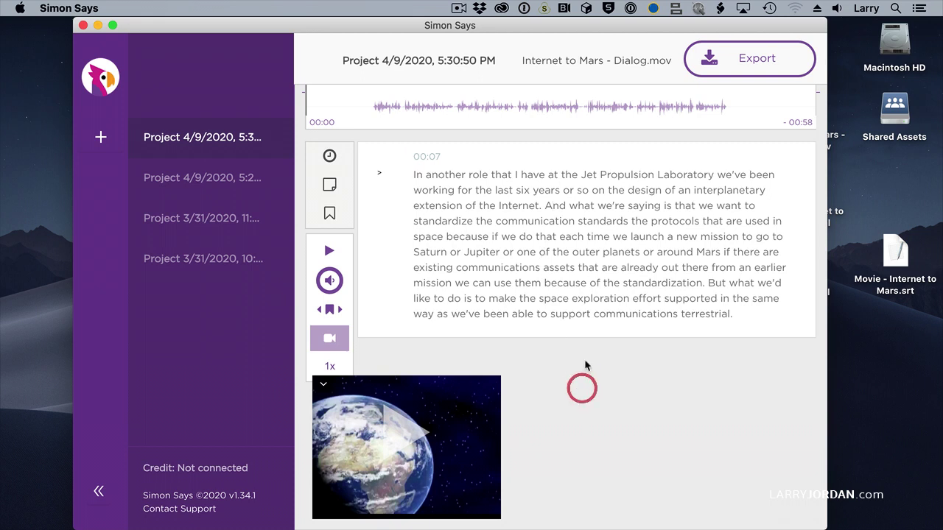
click(764, 62)
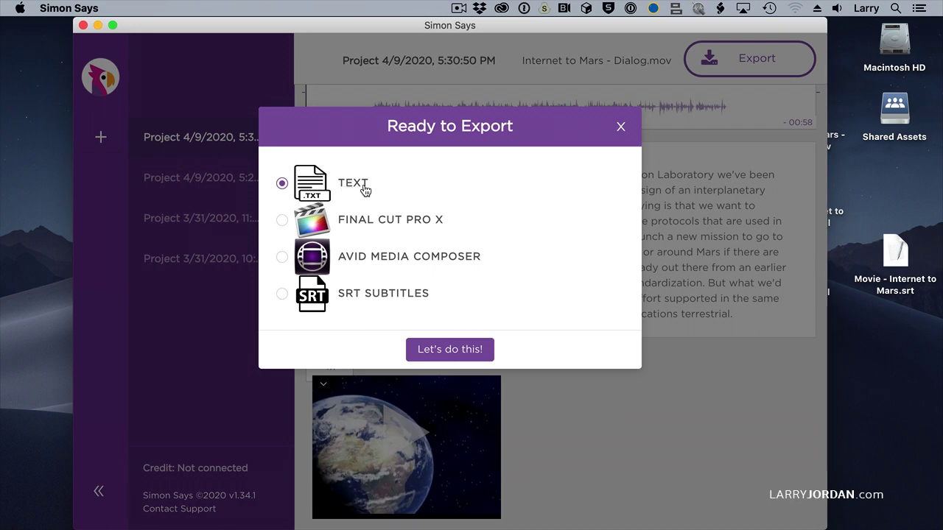
click(376, 218)
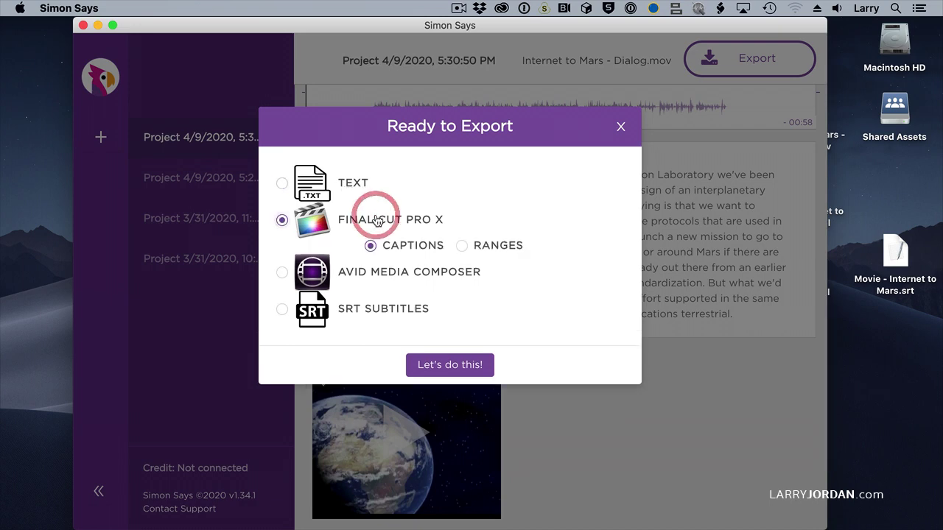
click(355, 272)
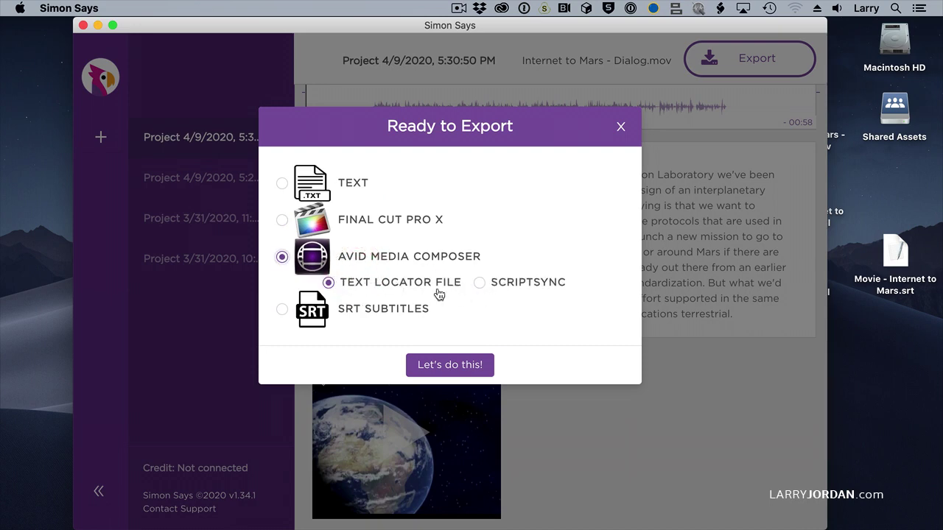
click(390, 308)
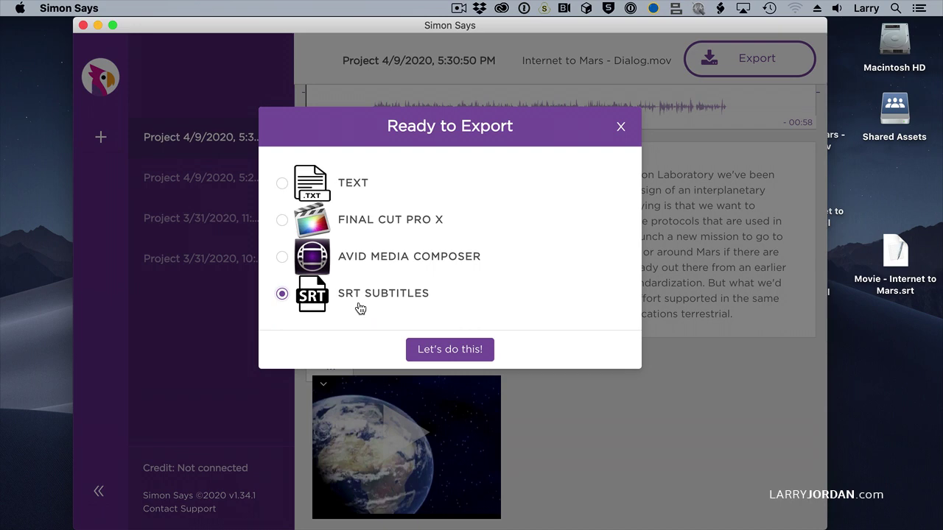
click(620, 130)
Step: Hide Simon Says and place Movie - Internet to Mars.srt below Internet to Mars.fcpxml on the desktop
click(683, 25)
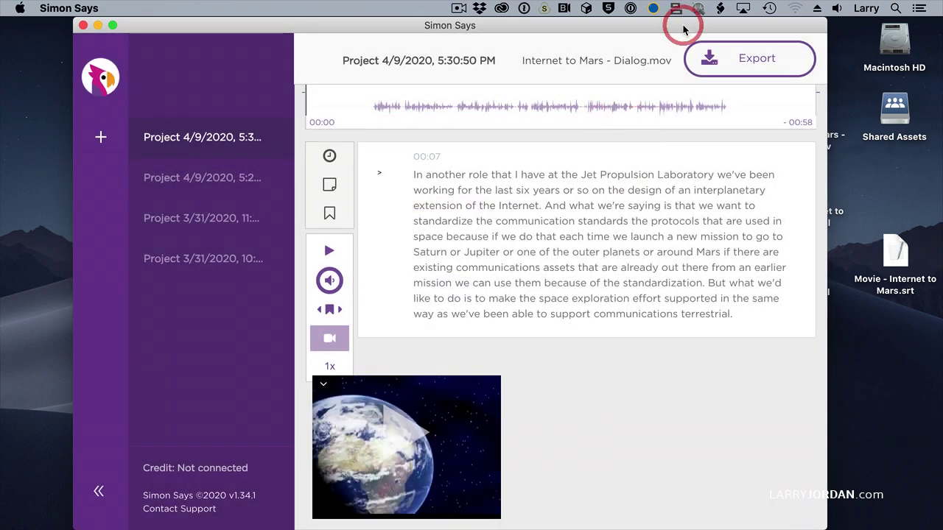
key(super+h)
click(802, 184)
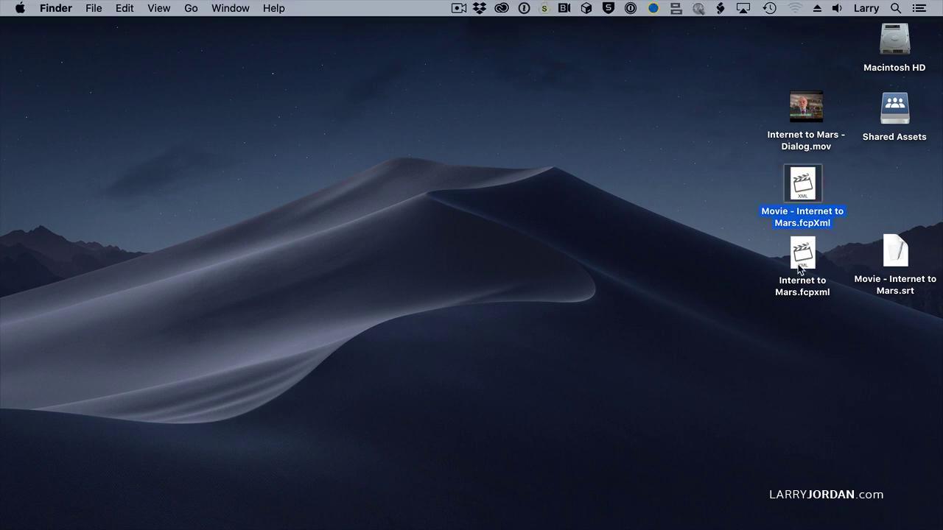
click(899, 252)
drag(900, 251, 802, 325)
click(680, 337)
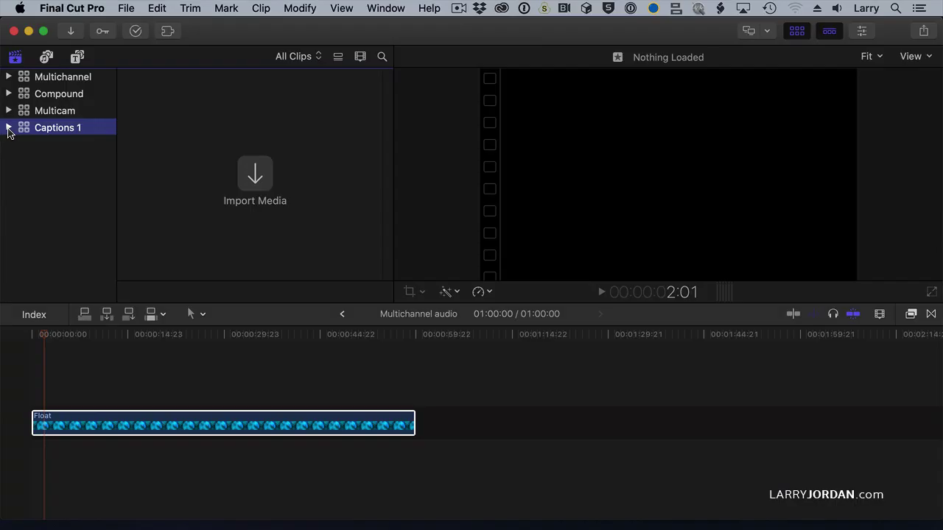
click(8, 128)
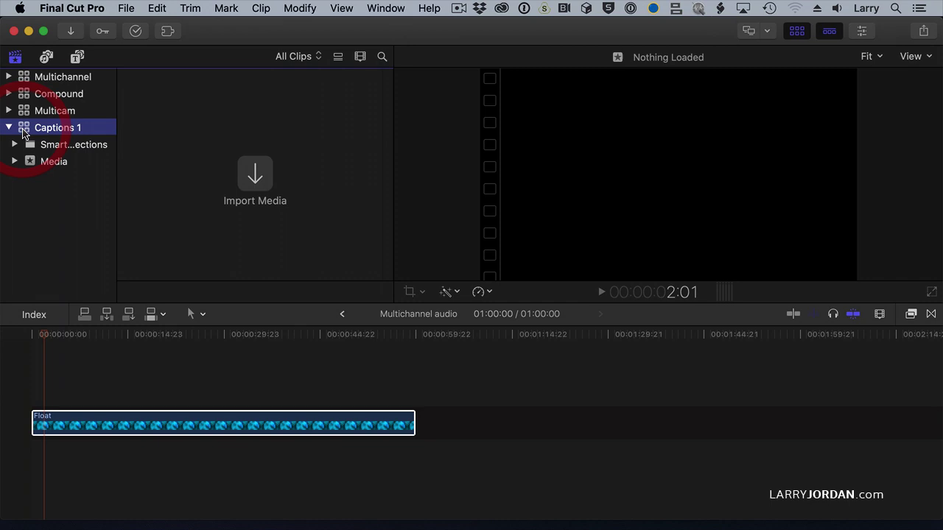
Step: Import the Movie - Internet to Mars.fcpXml file from the Desktop into the Final Cut Pro library
click(122, 8)
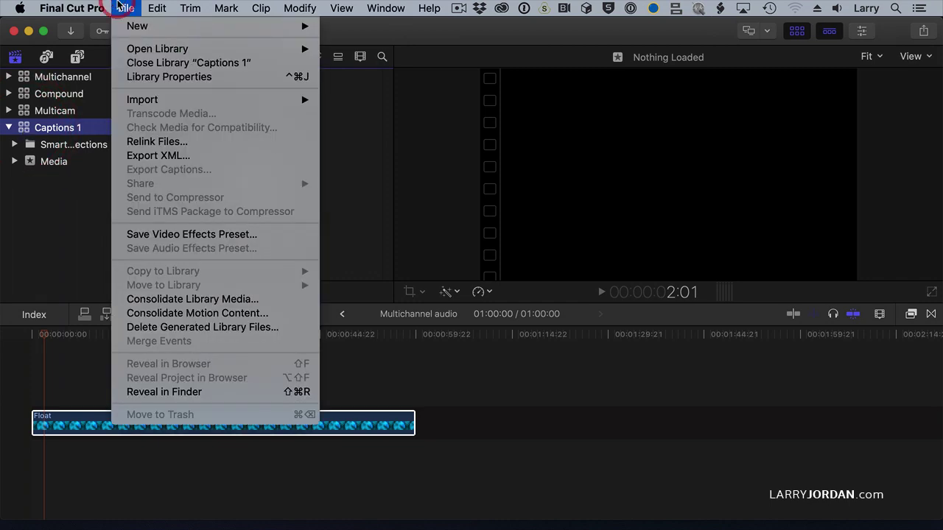
mouse_move(139, 99)
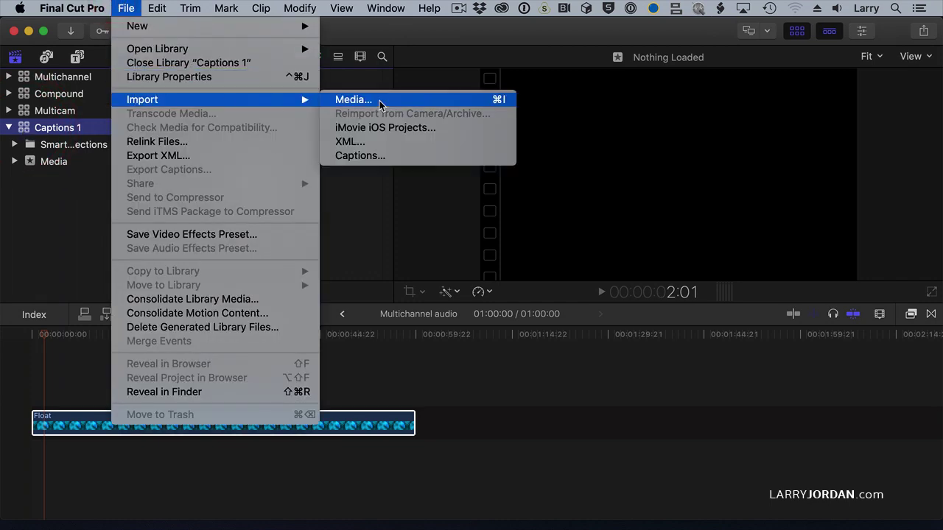
click(372, 142)
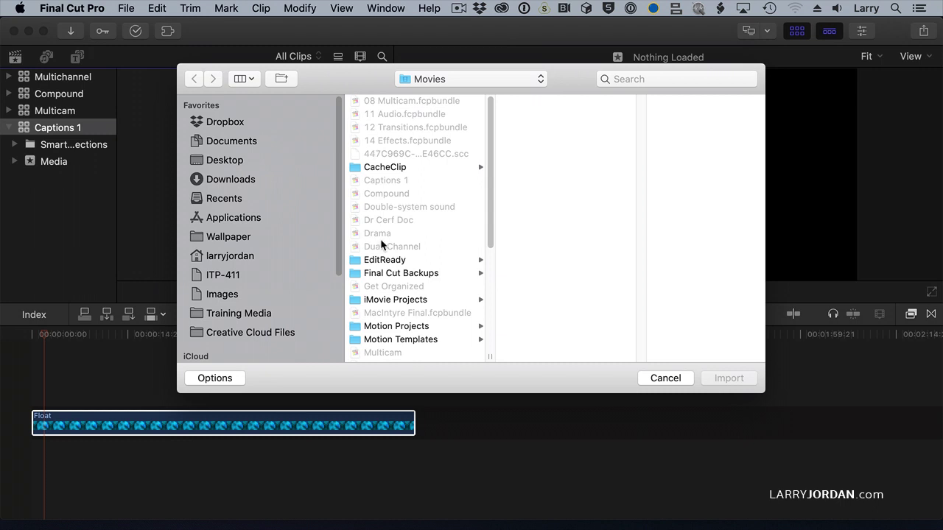
key(super+shift+d)
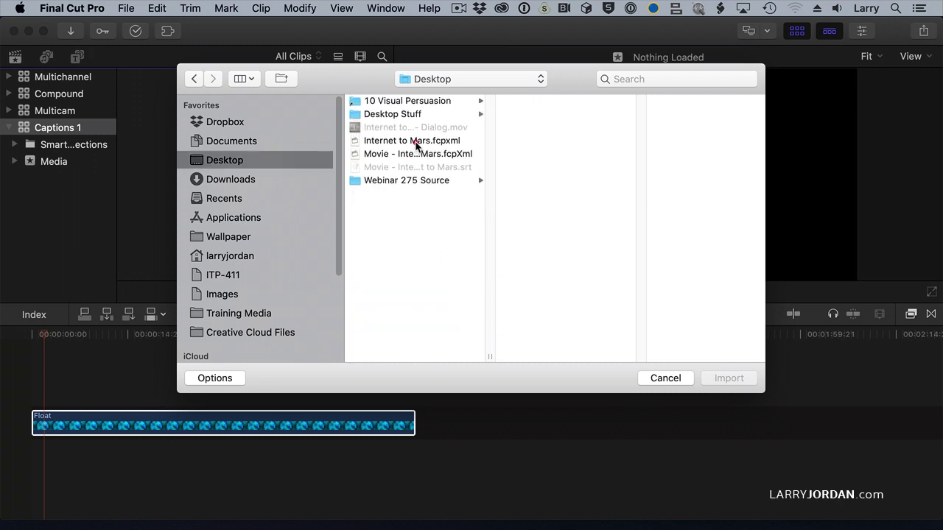
click(416, 142)
click(418, 154)
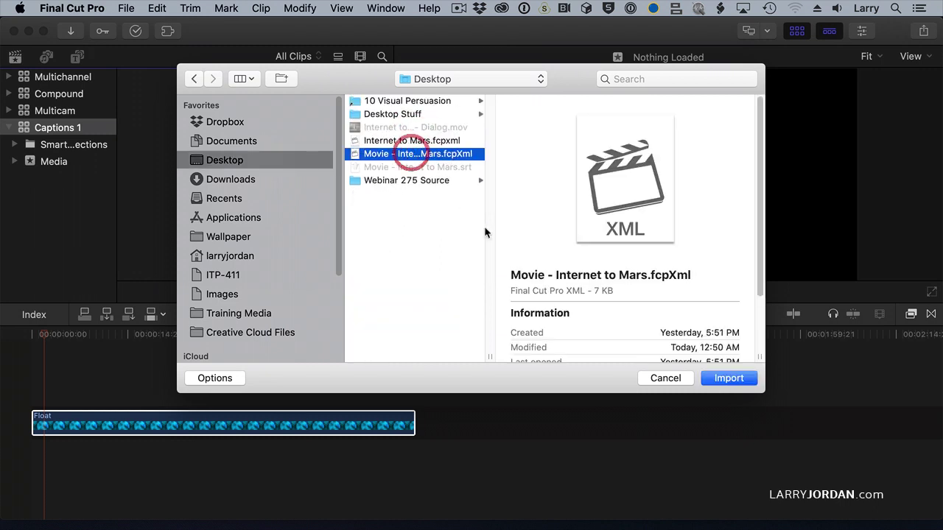
click(745, 379)
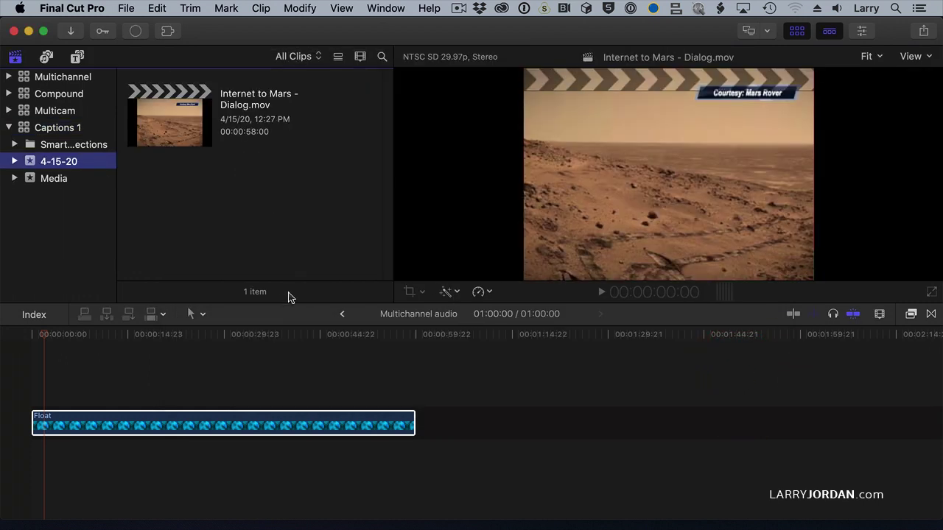
Step: Open the Internet to Mars clip, fit the timeline, and show the first caption in the Inspector
double_click(169, 117)
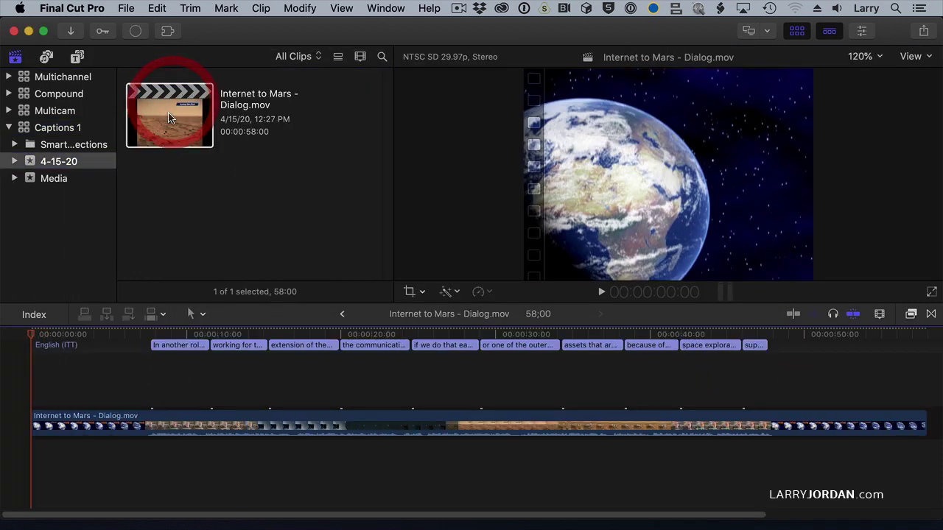
key(shift+z)
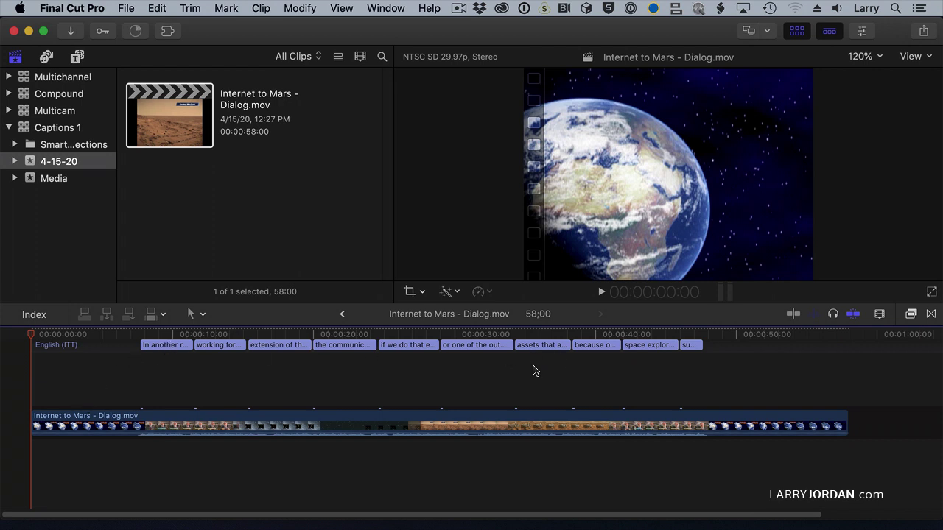
click(174, 344)
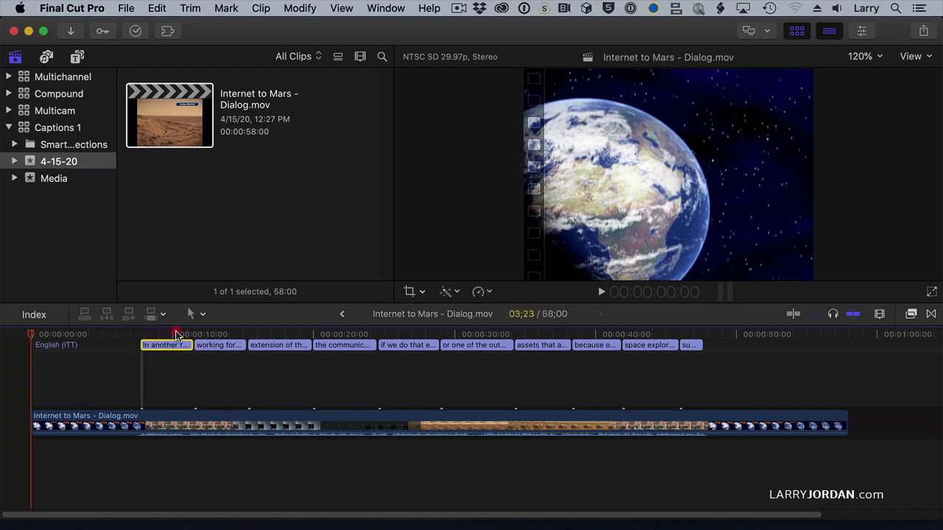
click(860, 31)
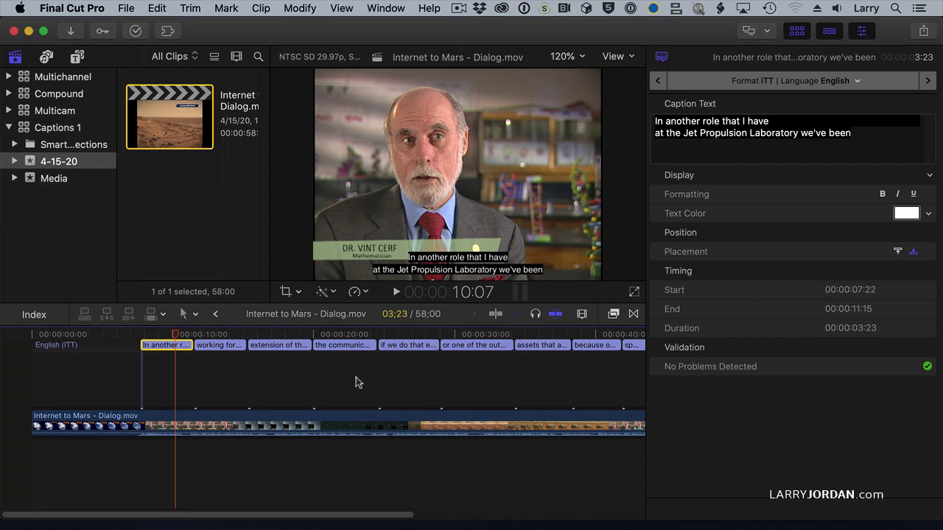
Step: Preview each successive caption in the viewer, through the rover scene to one near 34:29
click(225, 335)
click(290, 338)
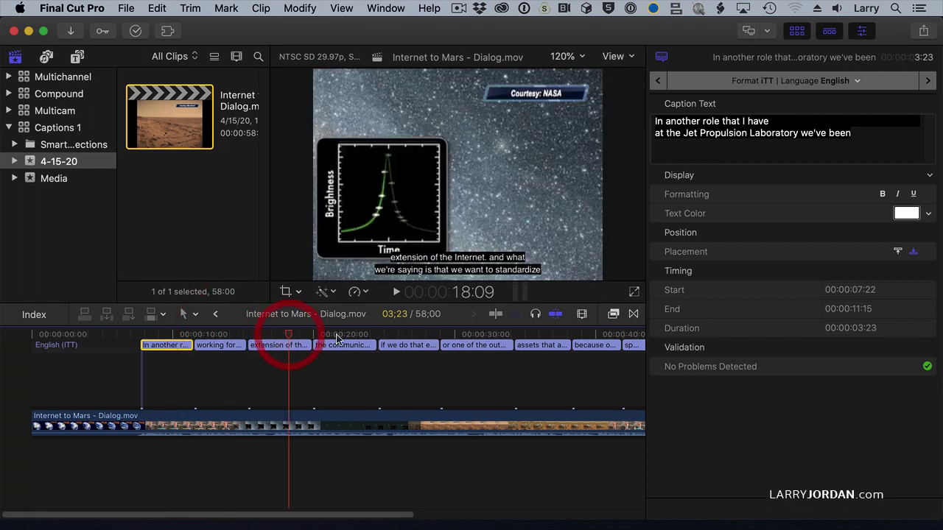
click(337, 339)
click(423, 339)
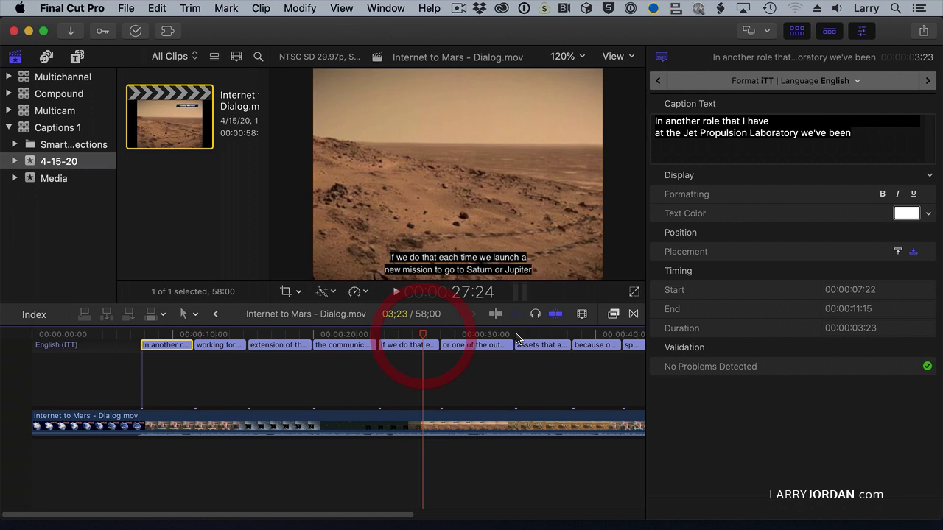
click(523, 336)
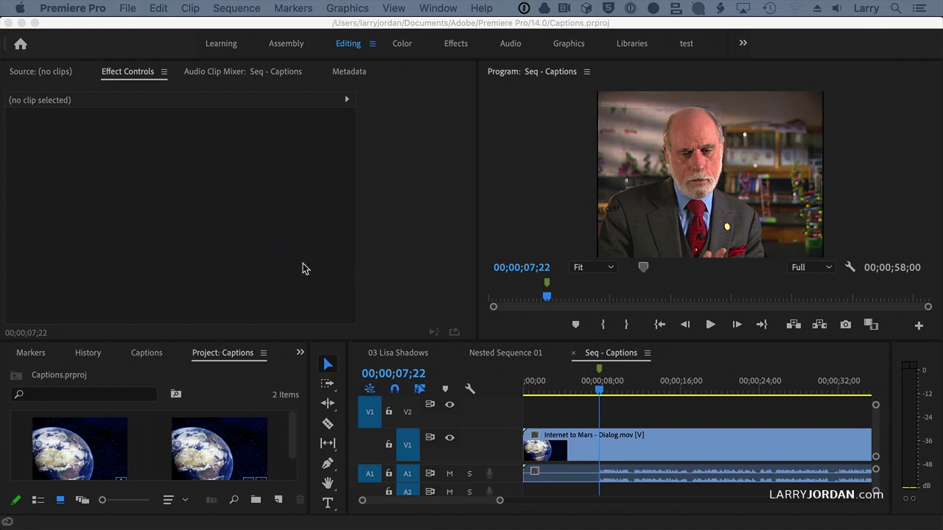
Step: Import Movie - Internet to Mars.srt from the Desktop into the Premiere Pro Captions project
click(129, 8)
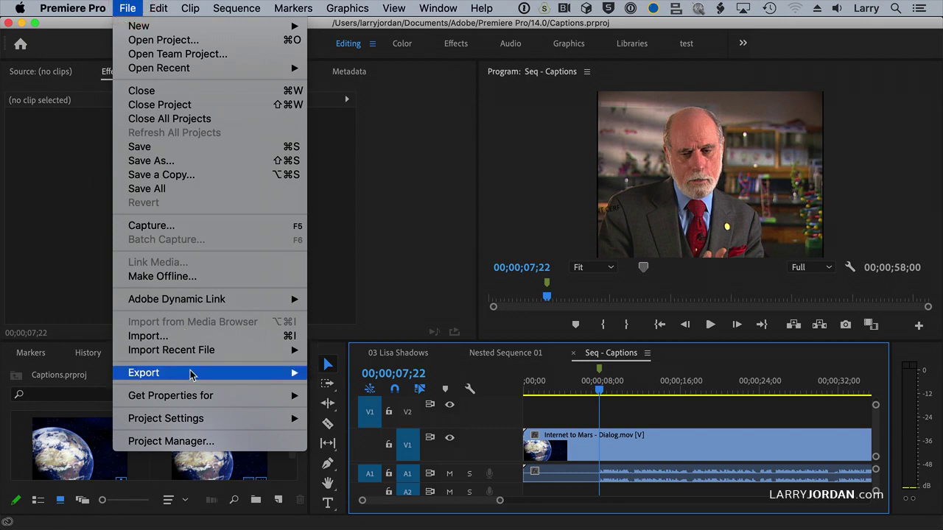
click(210, 336)
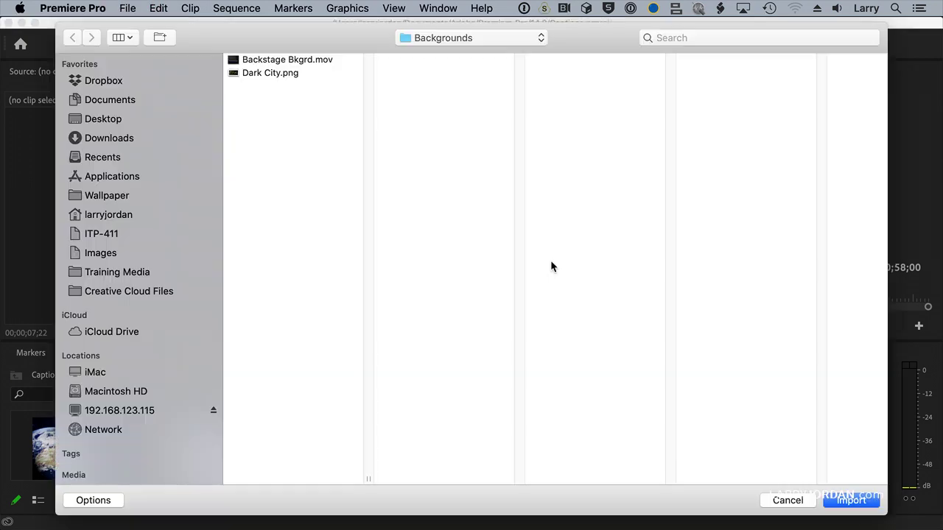
key(super+shift+d)
click(291, 129)
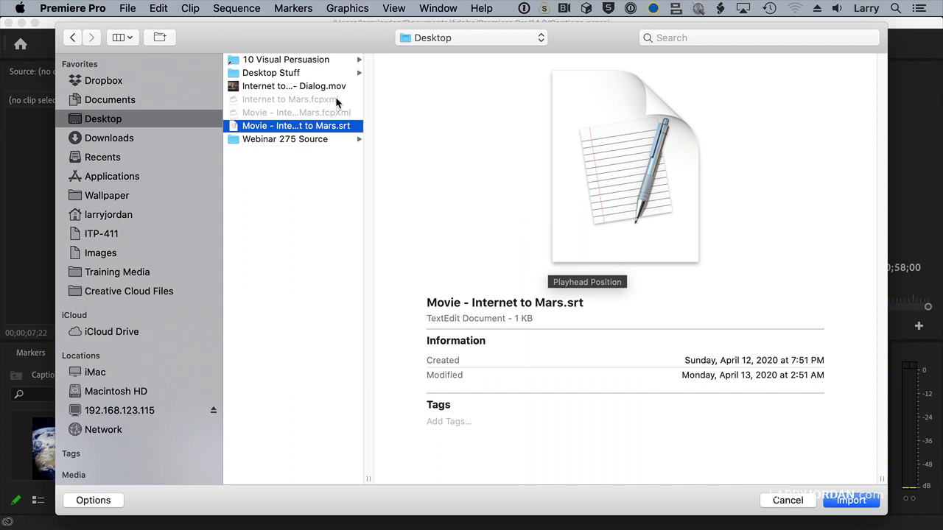
click(853, 501)
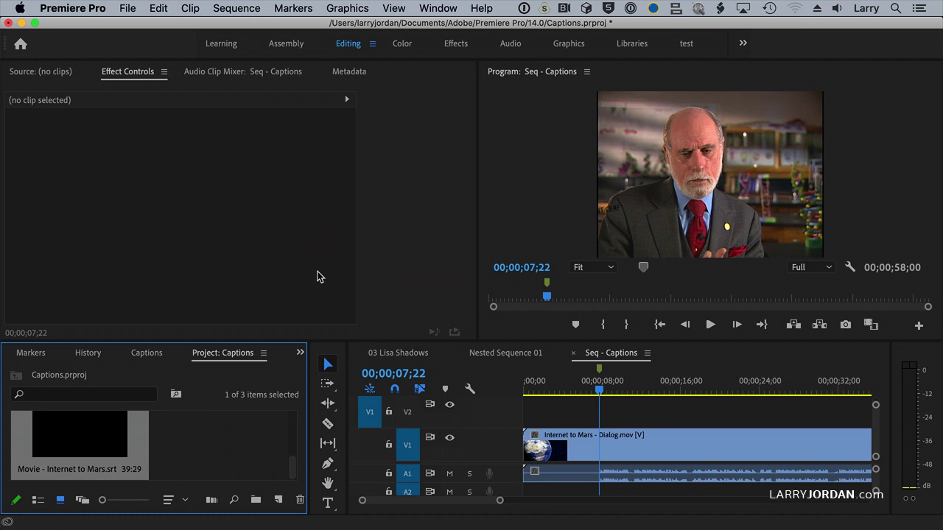
Step: Put the .srt caption clip on V2 above the dialog, play it back, and select it
click(109, 448)
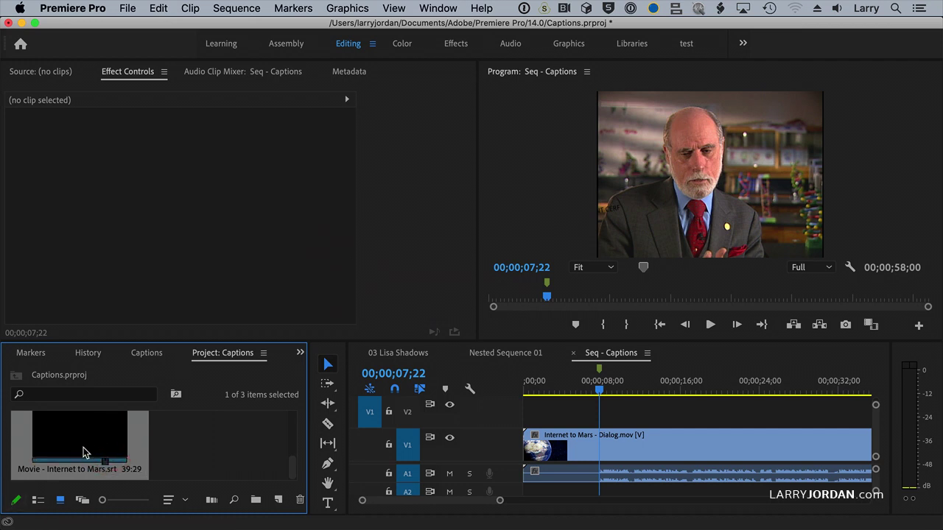
drag(83, 452, 610, 410)
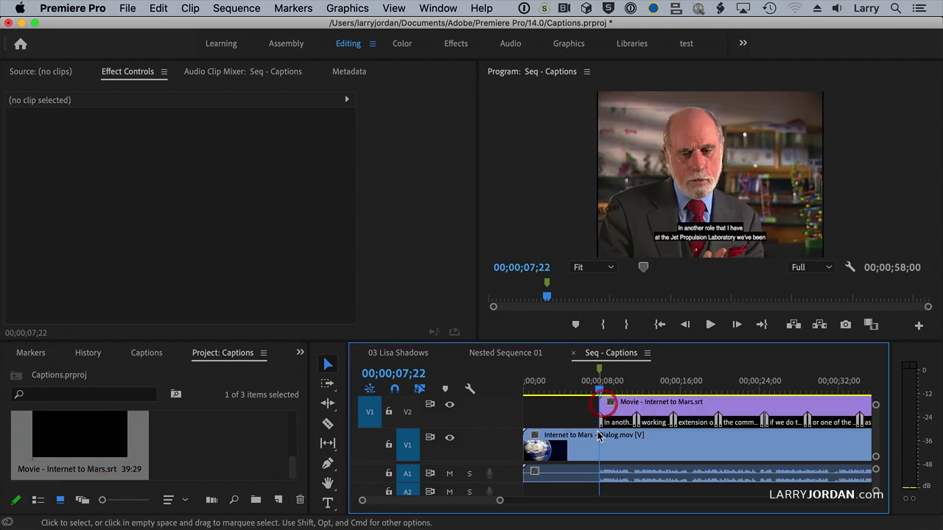
click(582, 388)
key(space)
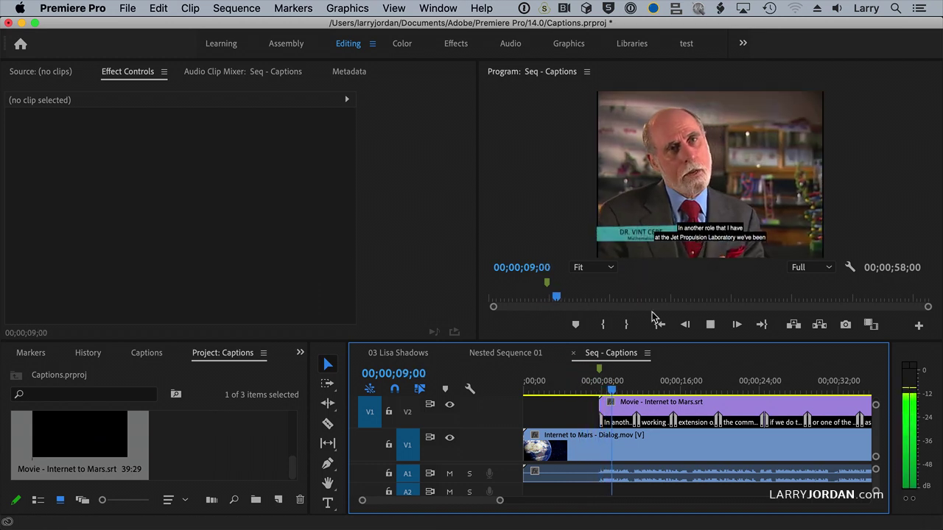
key(space)
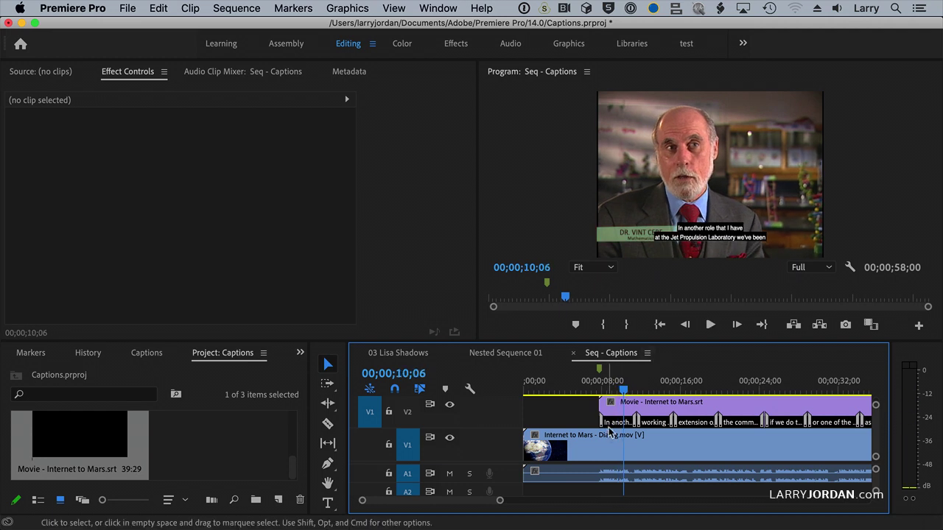
click(618, 420)
Step: Show the Captions panel maximized to review caption text and timings, then restore the layout
click(299, 353)
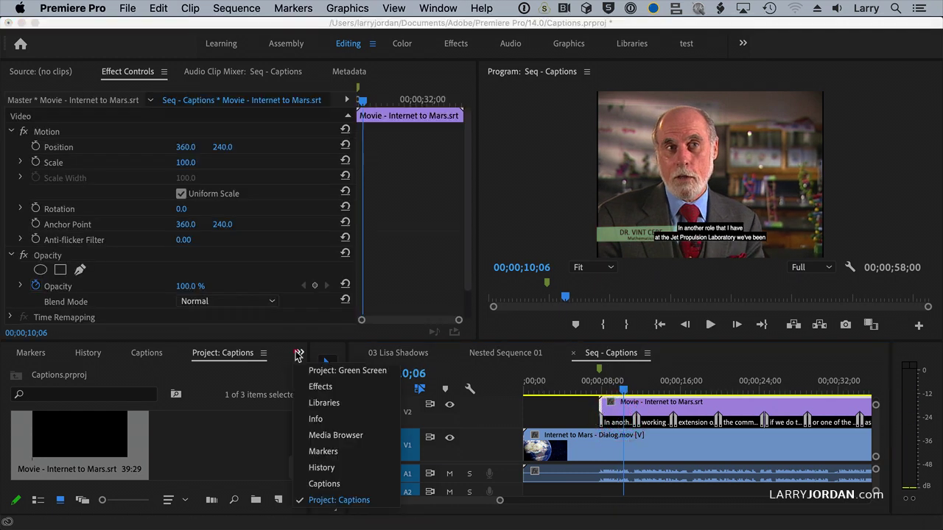
click(324, 484)
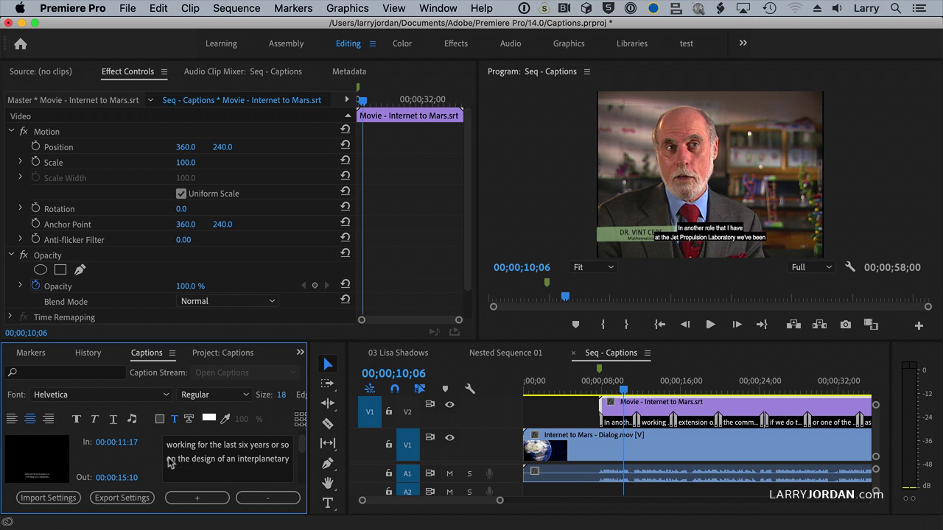
key(grave)
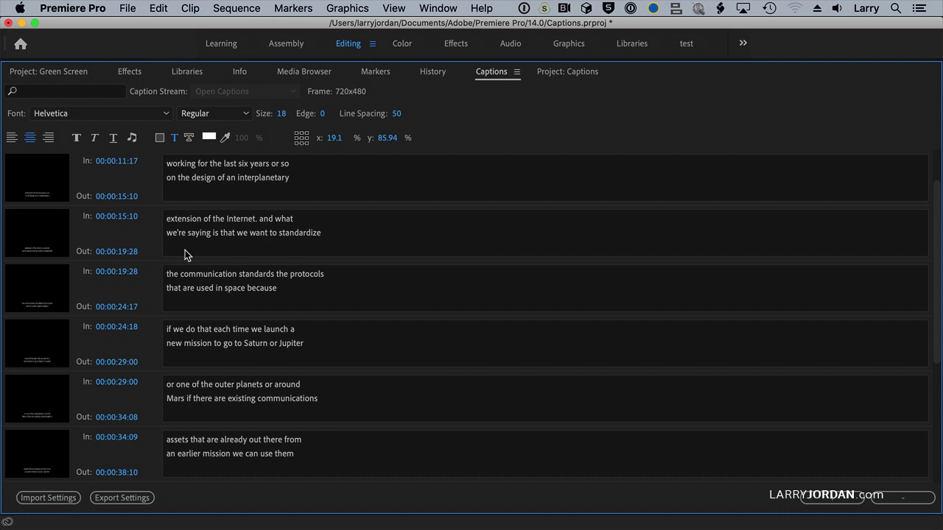
scroll(185, 255, up, 1)
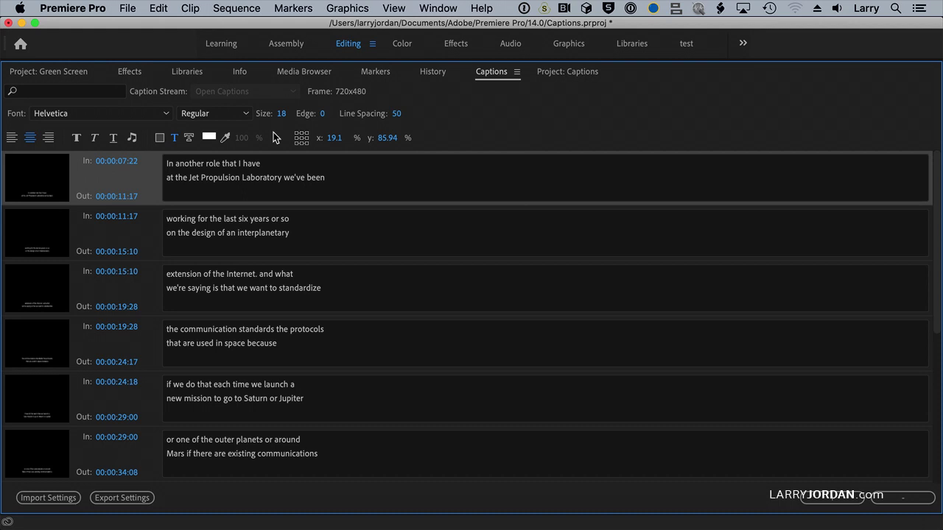
key(grave)
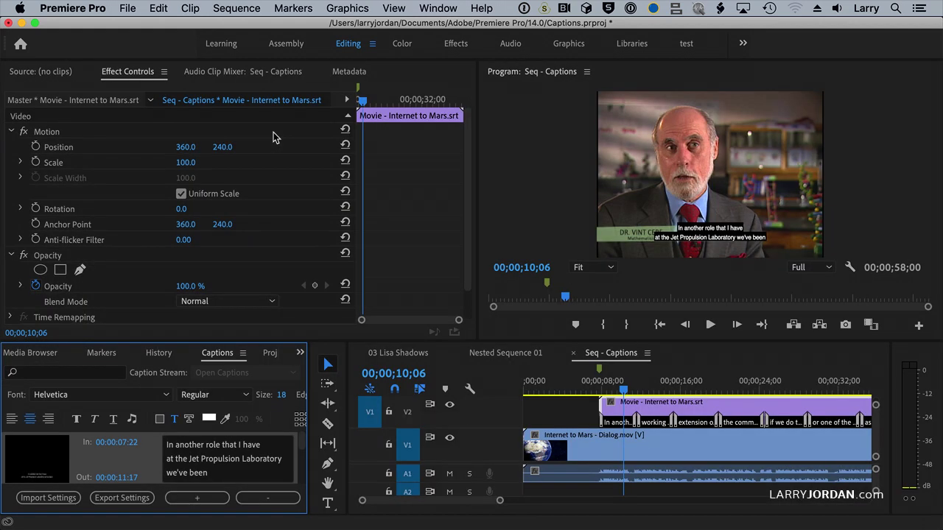